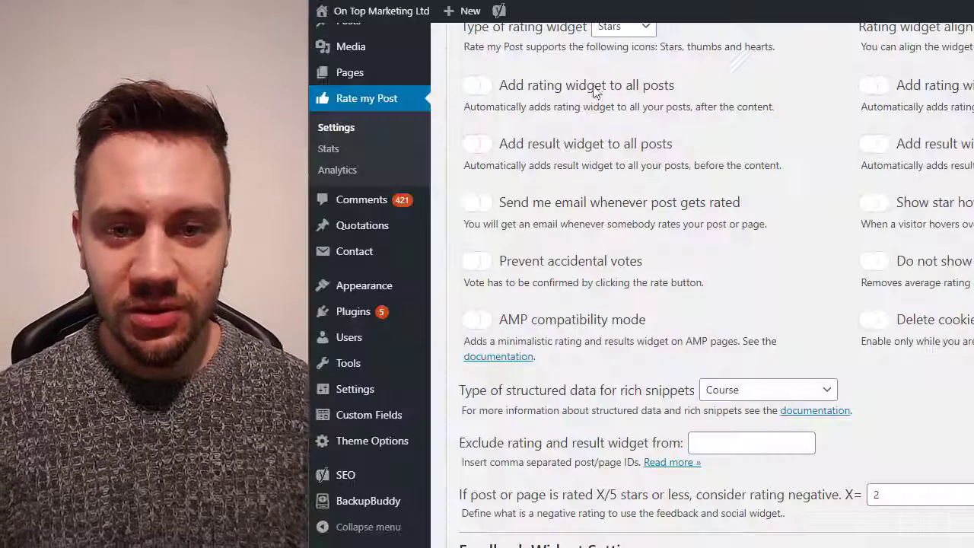
scroll(689, 200, down, 3)
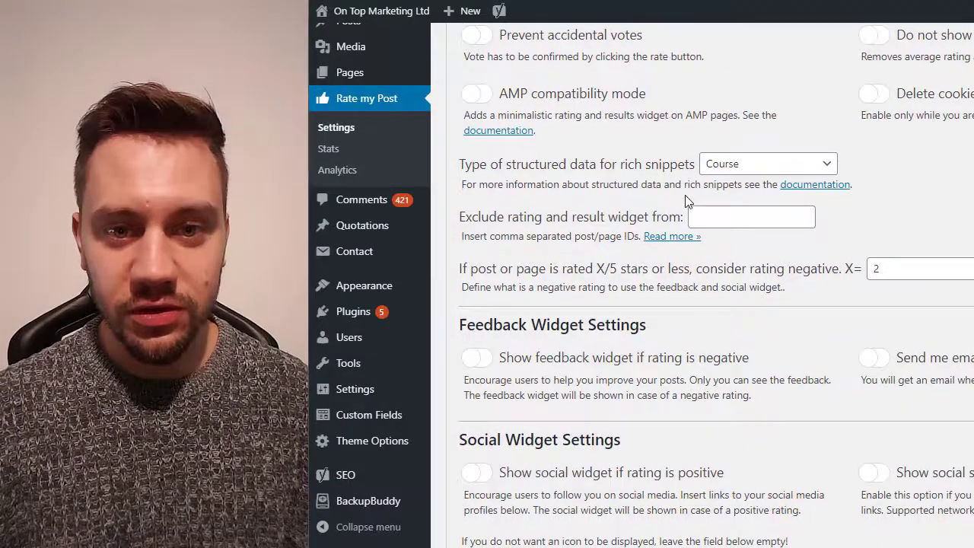
scroll(689, 200, down, 5)
scroll(688, 200, up, 3)
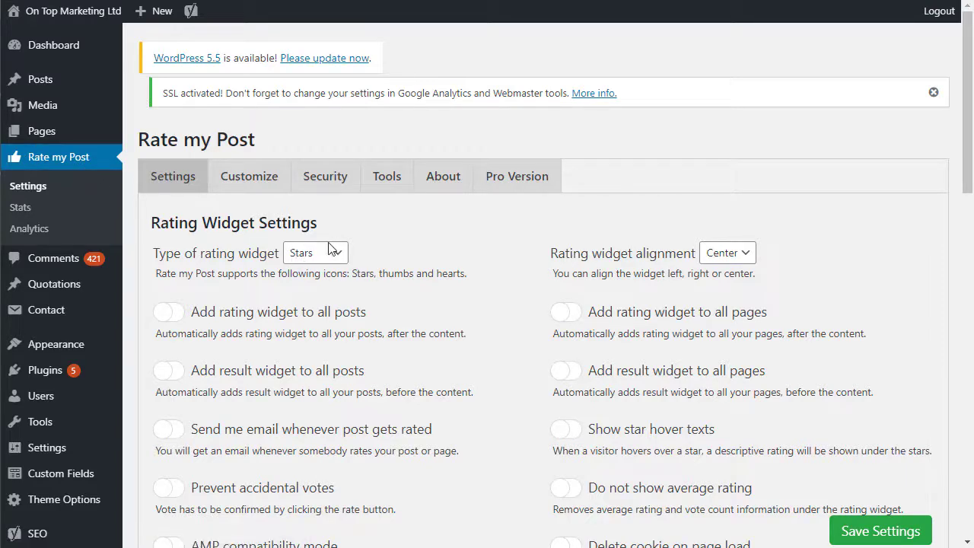
scroll(327, 254, down, 3)
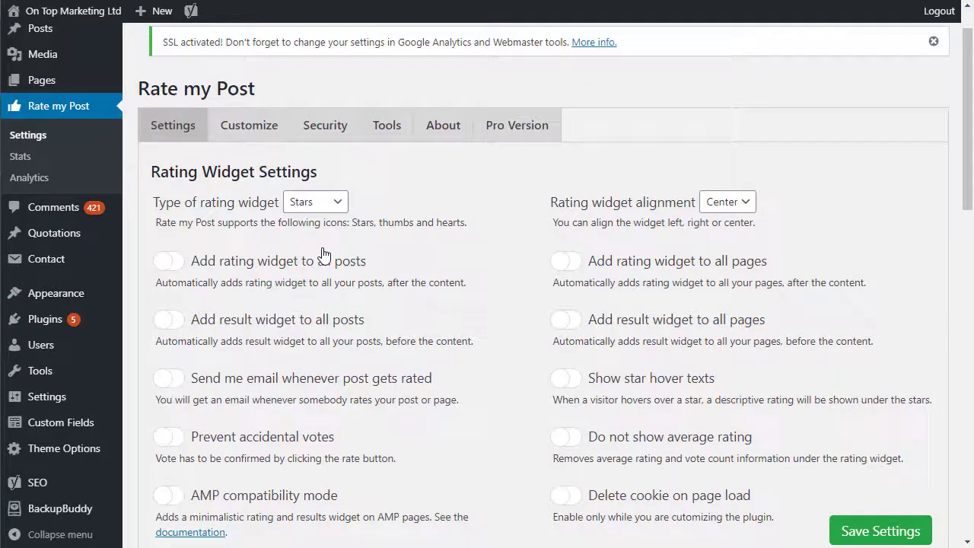
scroll(335, 274, down, 2)
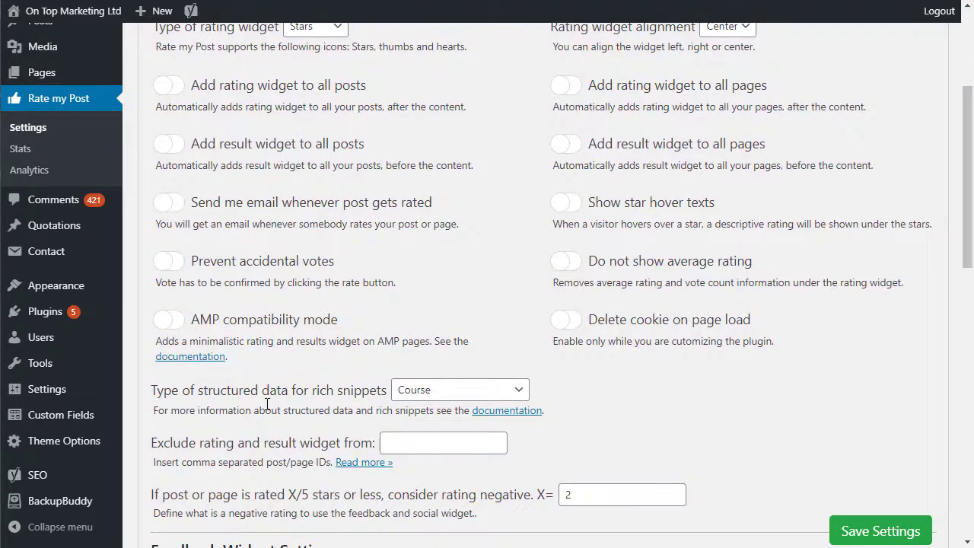
Keep Course as the structured data type and save the Rate my Post settings
click(411, 393)
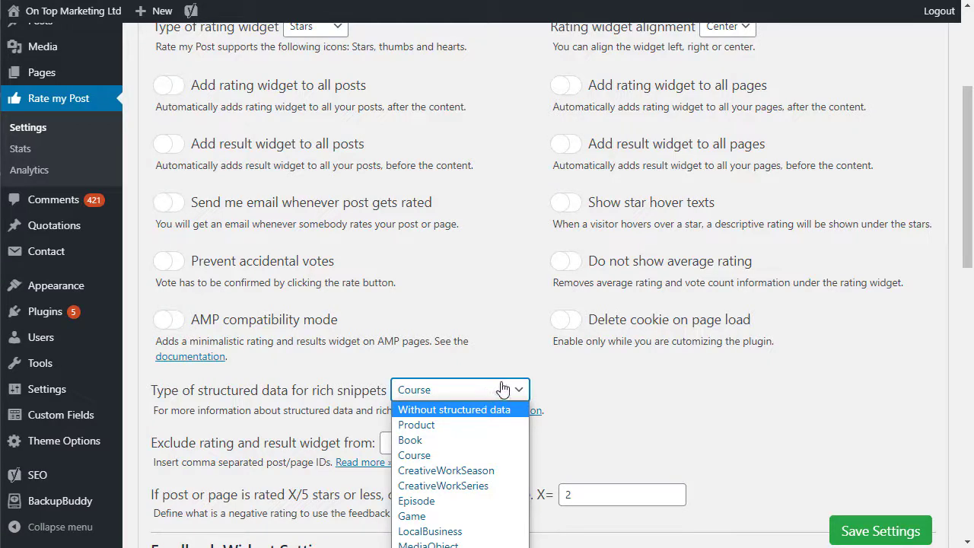
click(563, 373)
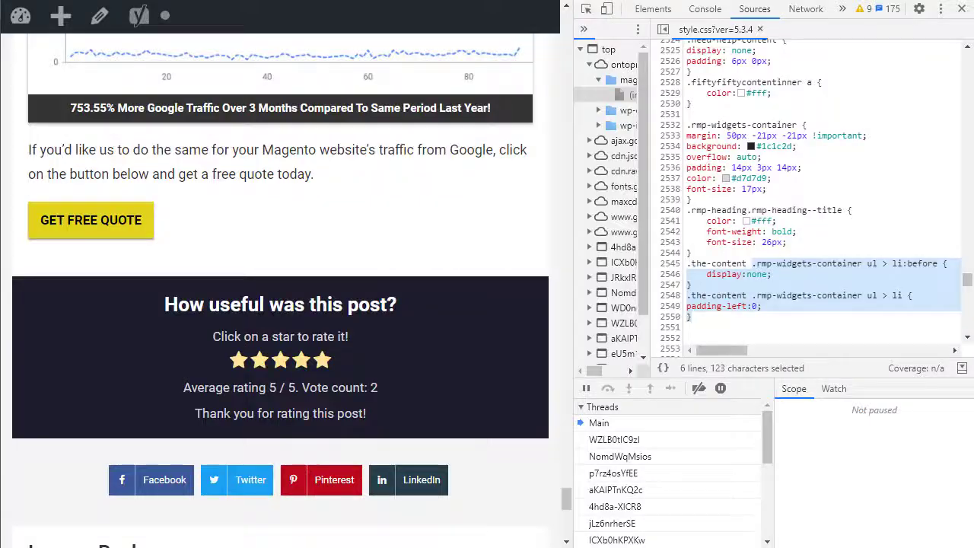
mouse_move(567, 498)
mouse_down()
mouse_move(567, 182)
mouse_move(567, 498)
mouse_up()
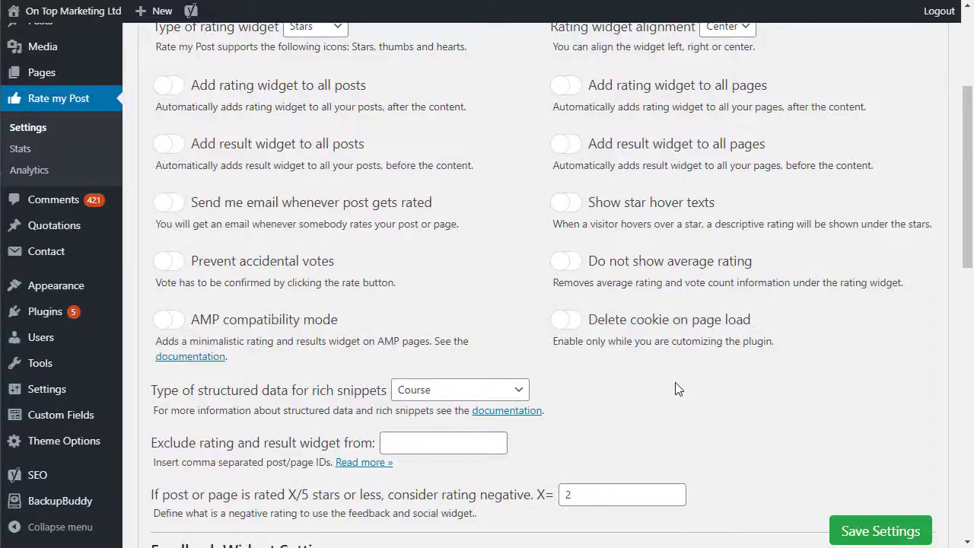
scroll(662, 394, down, 2)
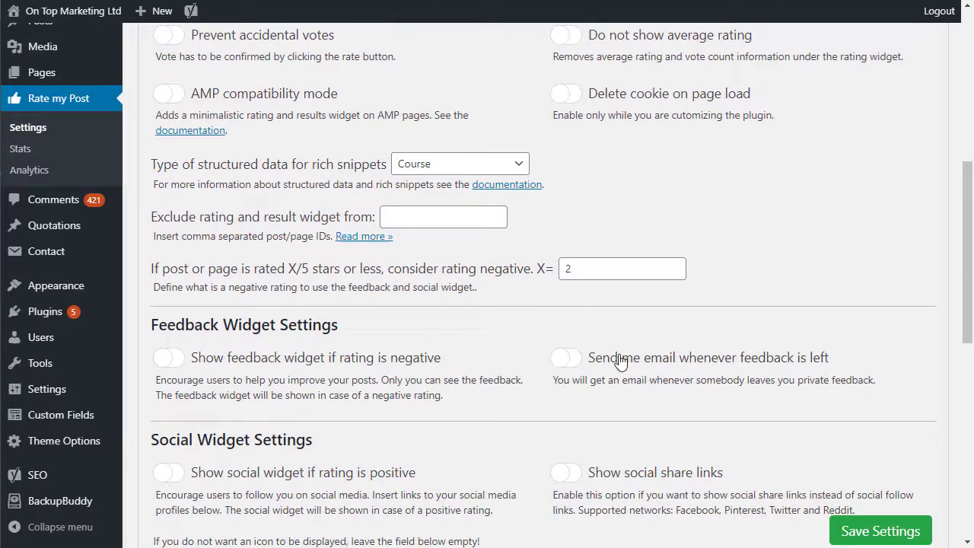
scroll(622, 457, down, 10)
scroll(516, 405, up, 12)
scroll(516, 405, up, 10)
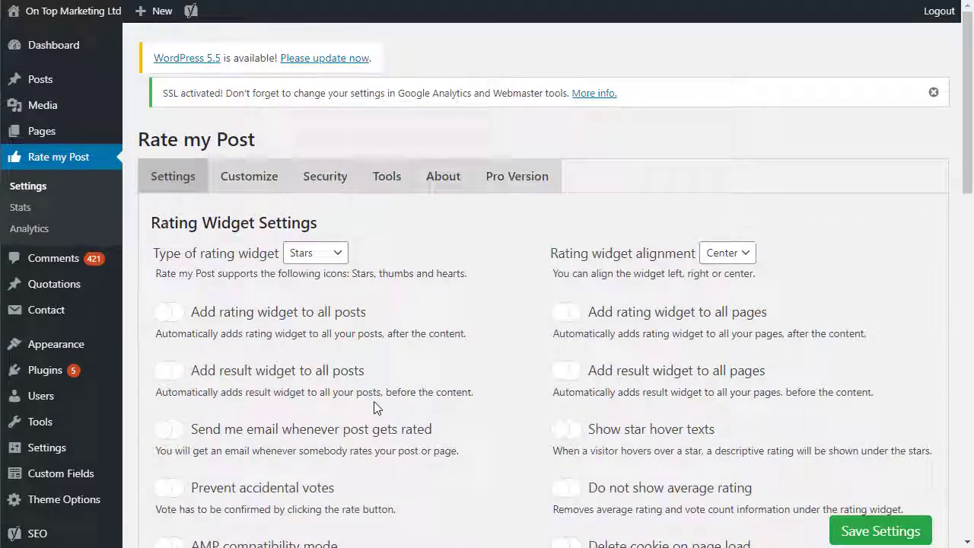
scroll(381, 403, down, 15)
click(211, 469)
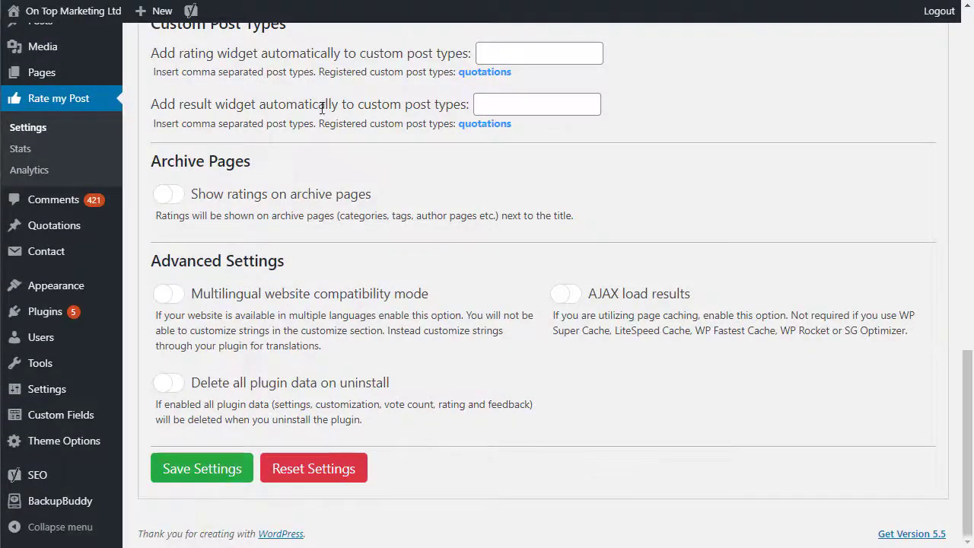
scroll(365, 390, up, 12)
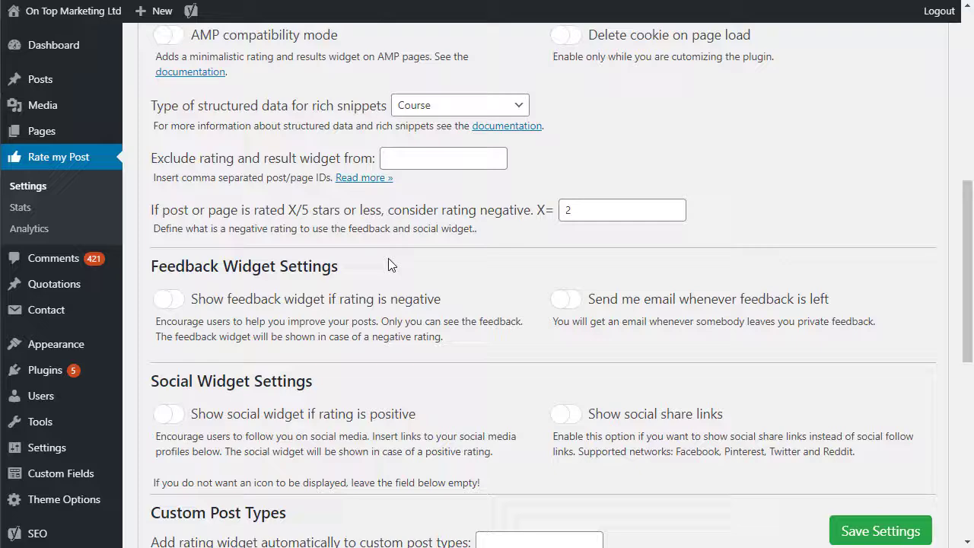
scroll(365, 389, up, 5)
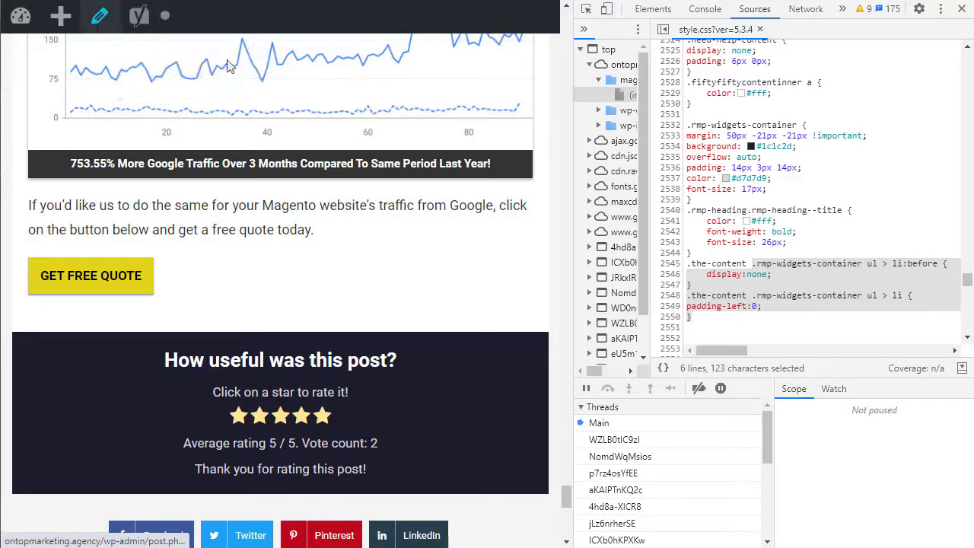
Close DevTools, check the [ratemypost] shortcode paragraph and view the published post
click(962, 9)
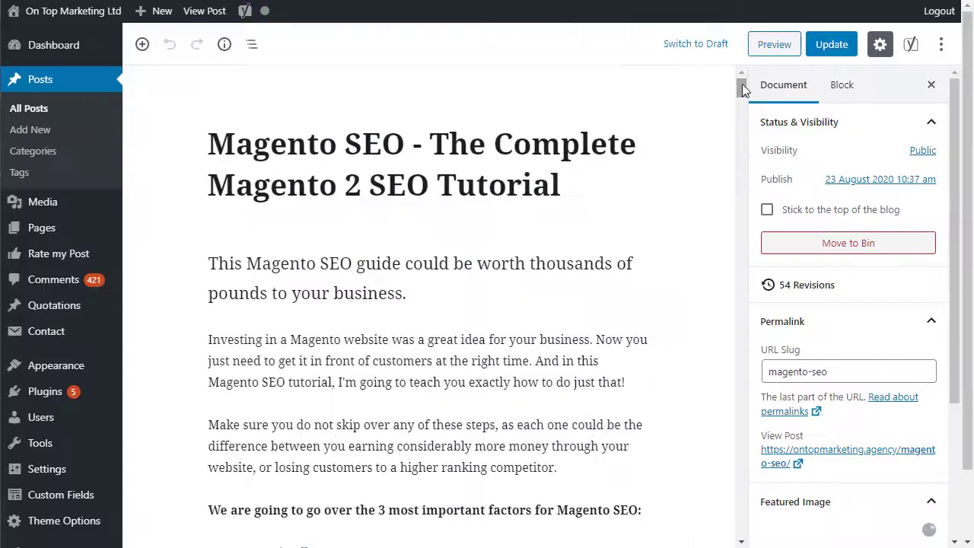
drag(742, 84, 736, 495)
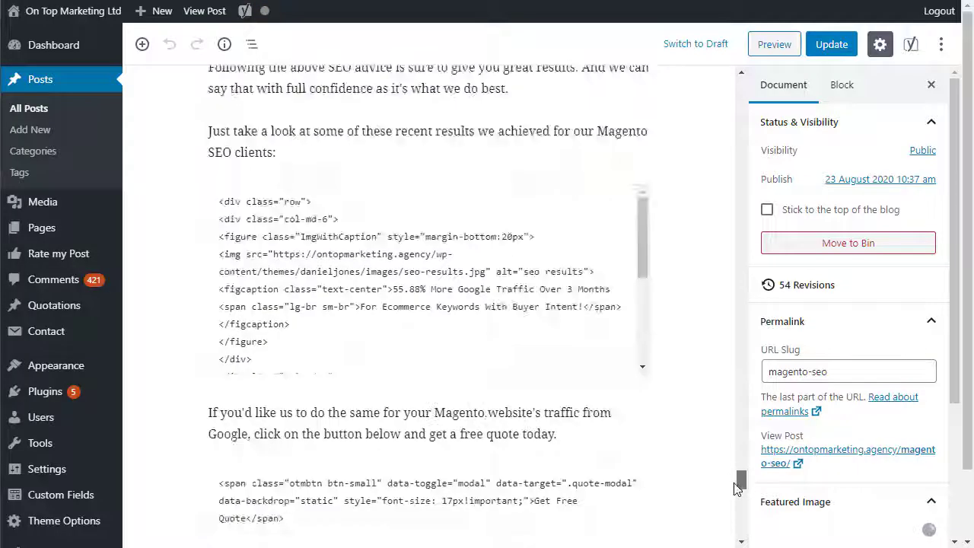
click(240, 267)
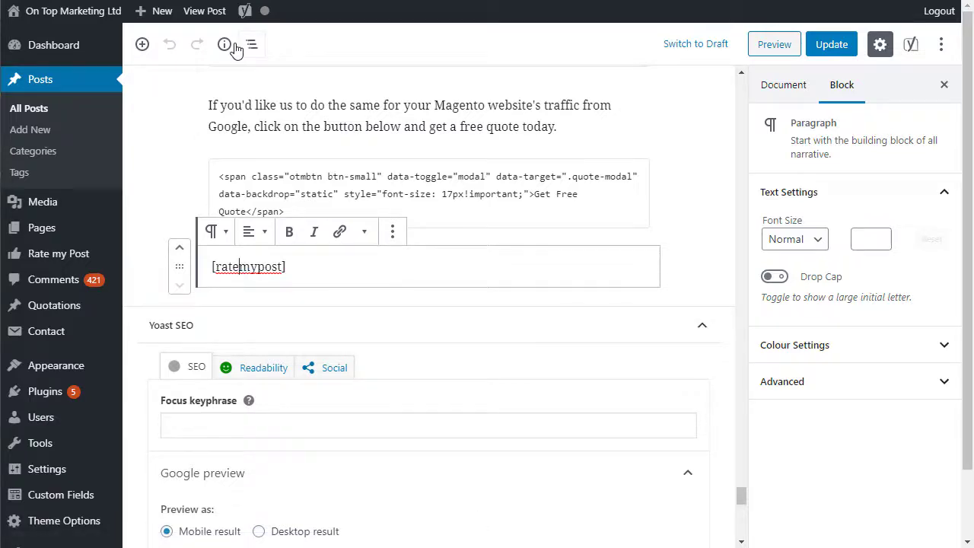
click(205, 11)
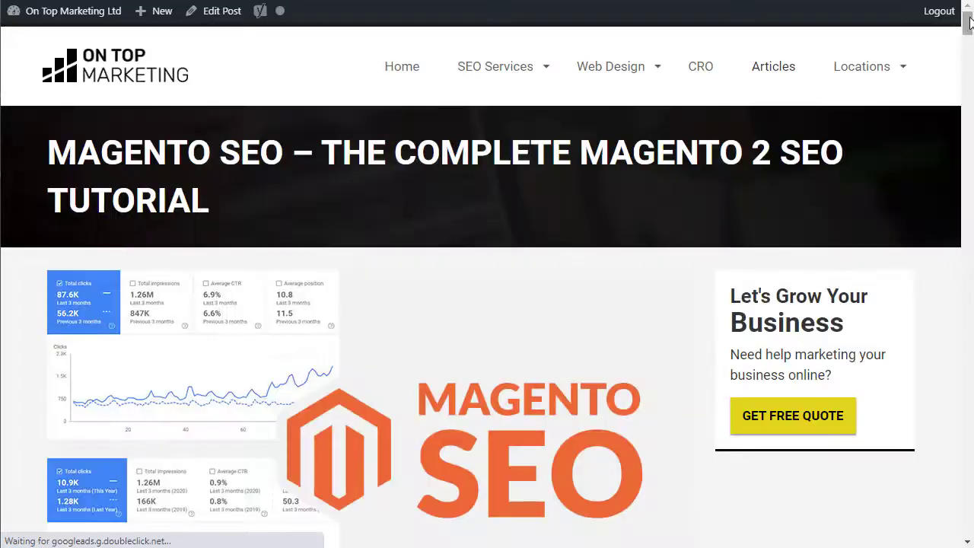
drag(968, 23, 968, 499)
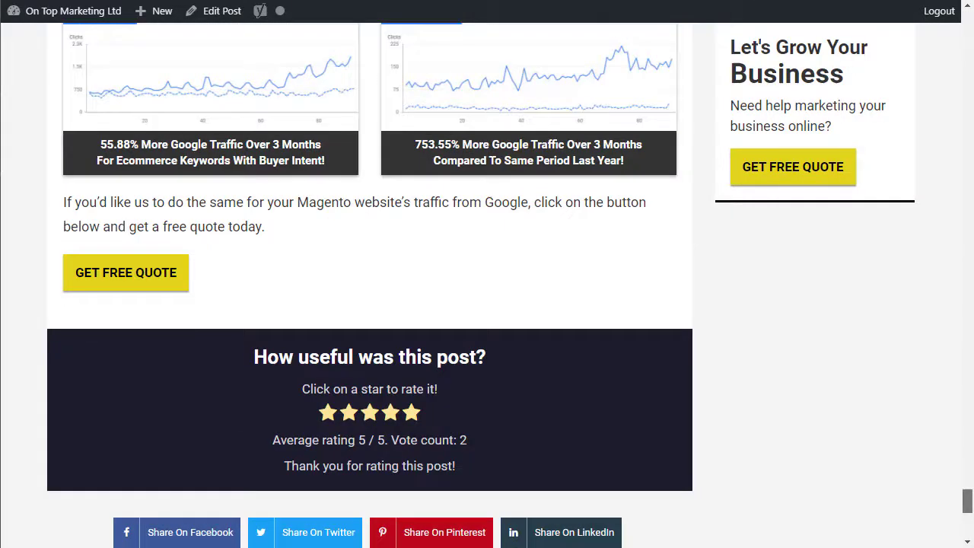
Highlight the widget's heading and thank-you message showing 5 from 2 votes, then return to editing
drag(339, 357, 464, 364)
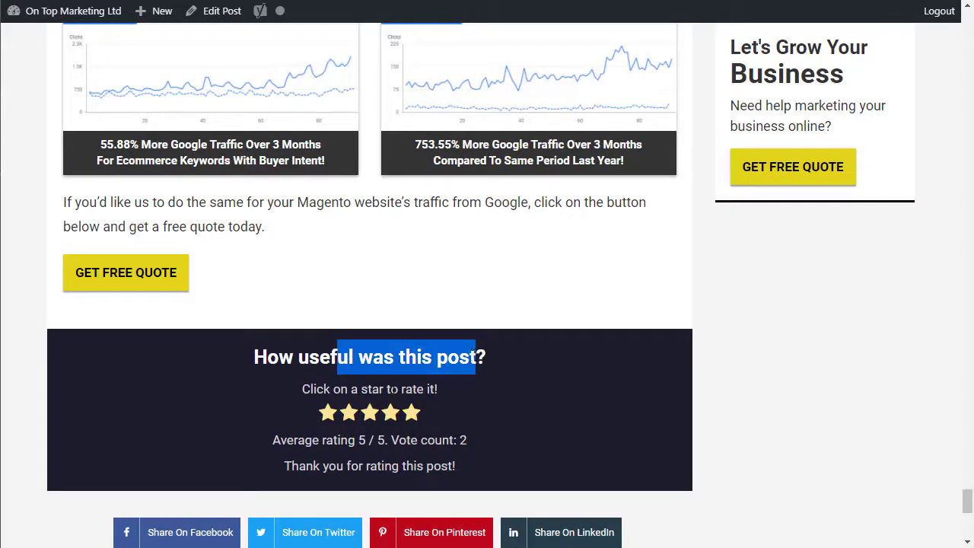
click(411, 415)
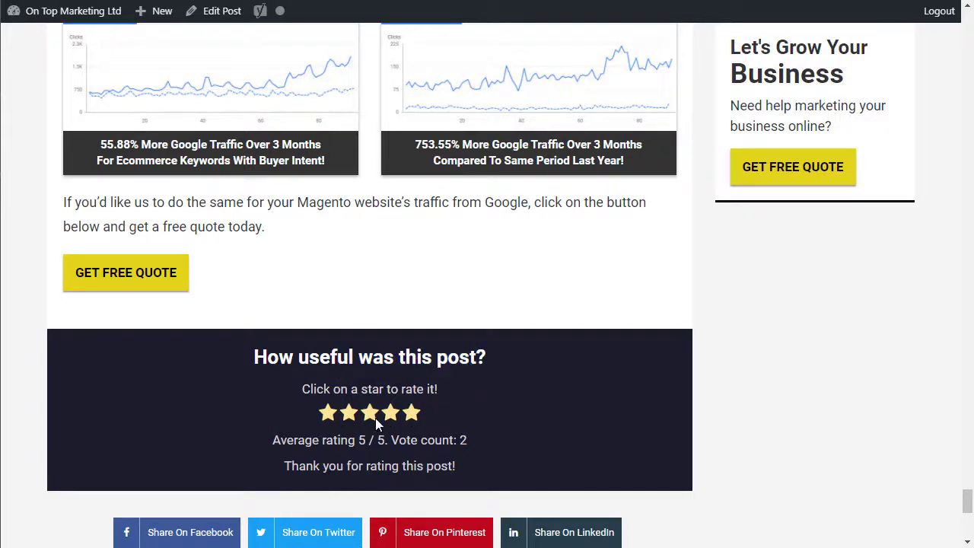
drag(300, 466, 465, 470)
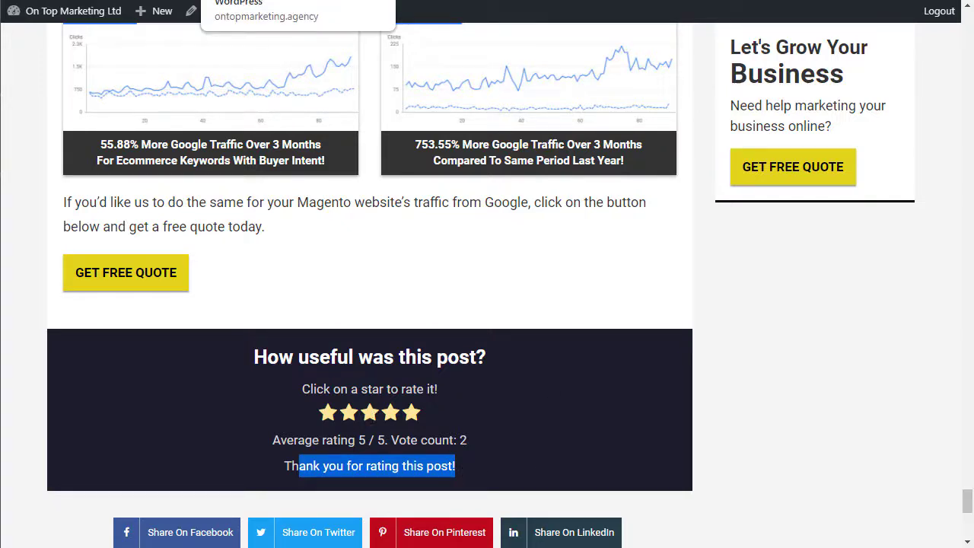
click(221, 11)
scroll(685, 472, down, 8)
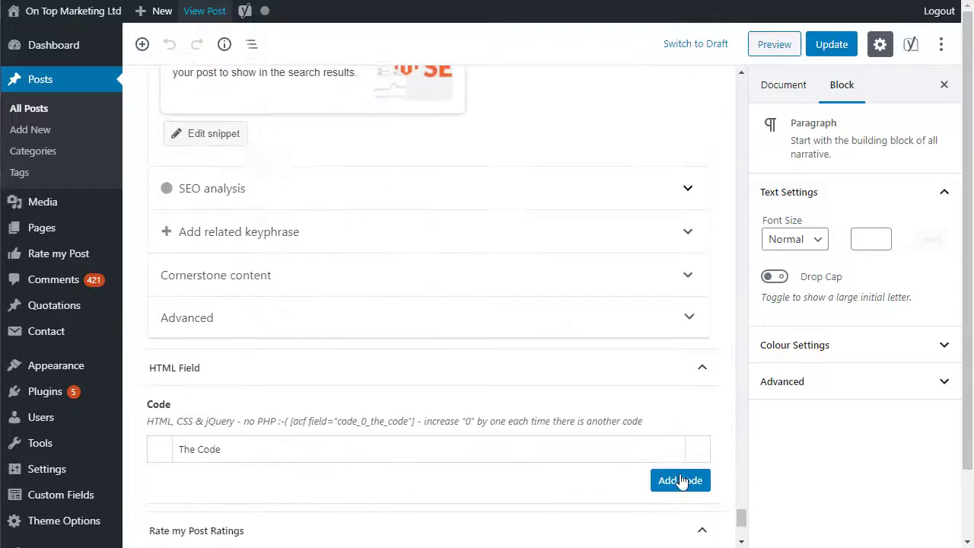
scroll(685, 472, down, 5)
mouse_move(182, 337)
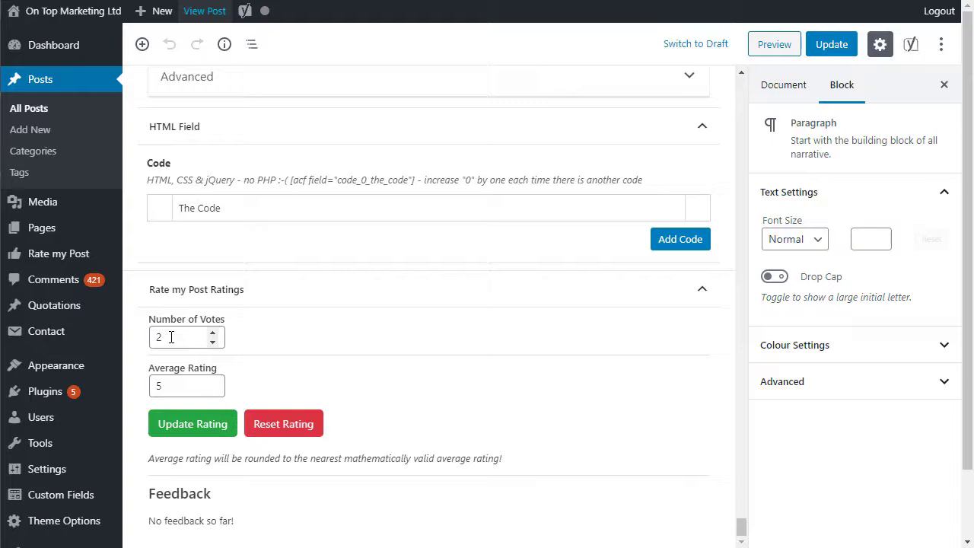
Lower the post's stored average rating from 5 to 4.9
click(212, 390)
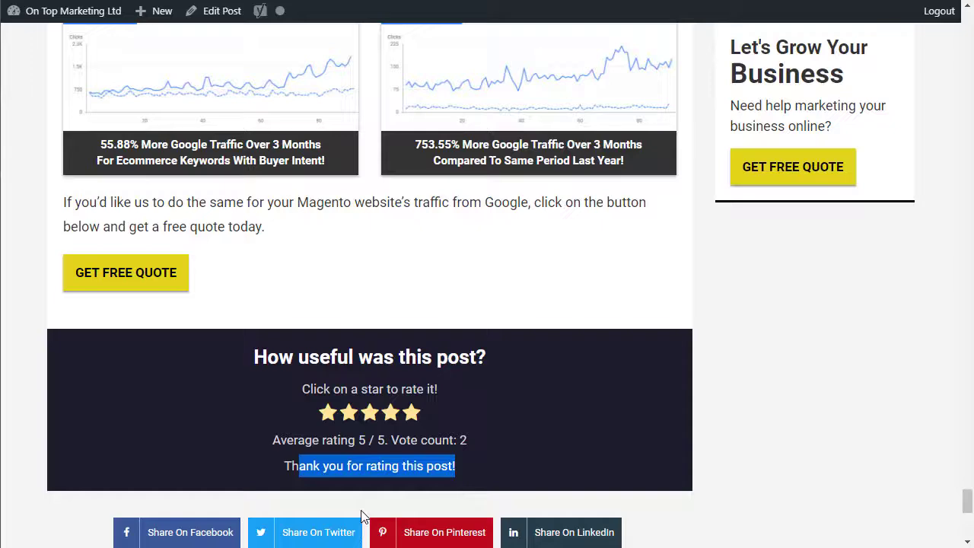
Inspect the rmp-widgets-container div and select its rule block, lines 2532–2551, in style.css
right_click(217, 339)
click(251, 503)
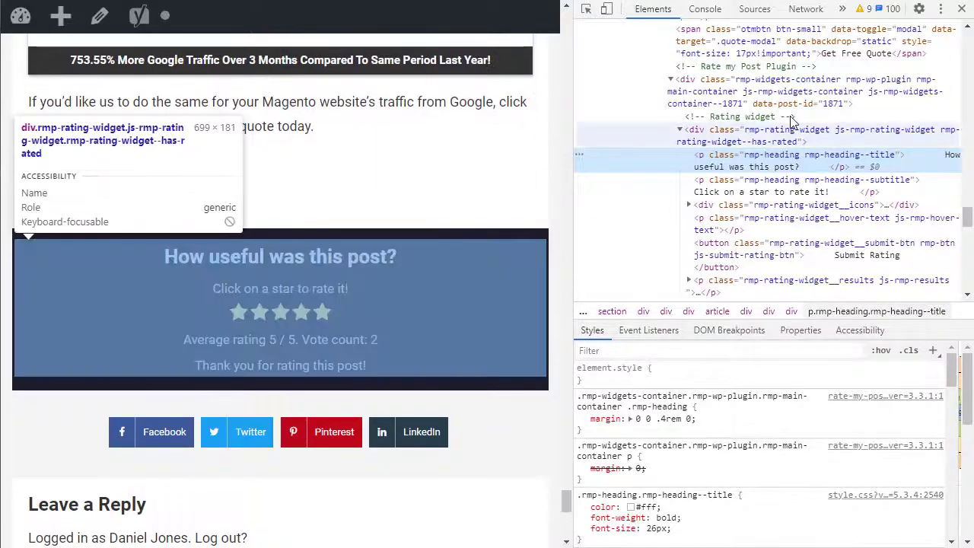
click(761, 97)
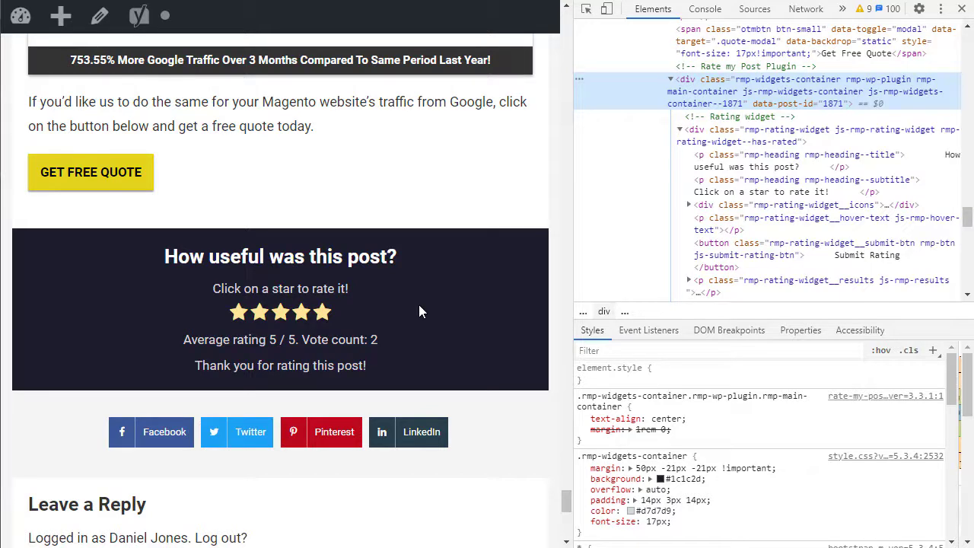
mouse_move(761, 487)
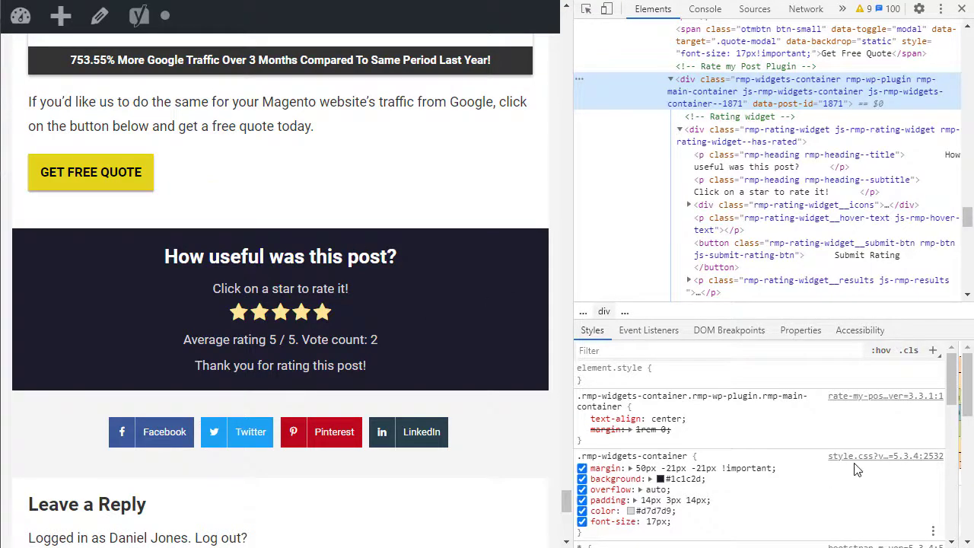
click(887, 457)
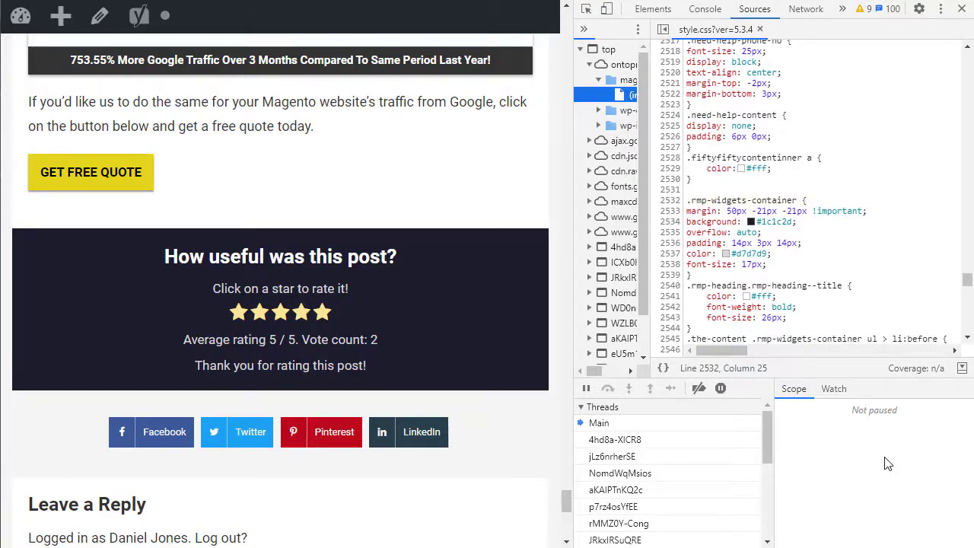
scroll(767, 199, up, 5)
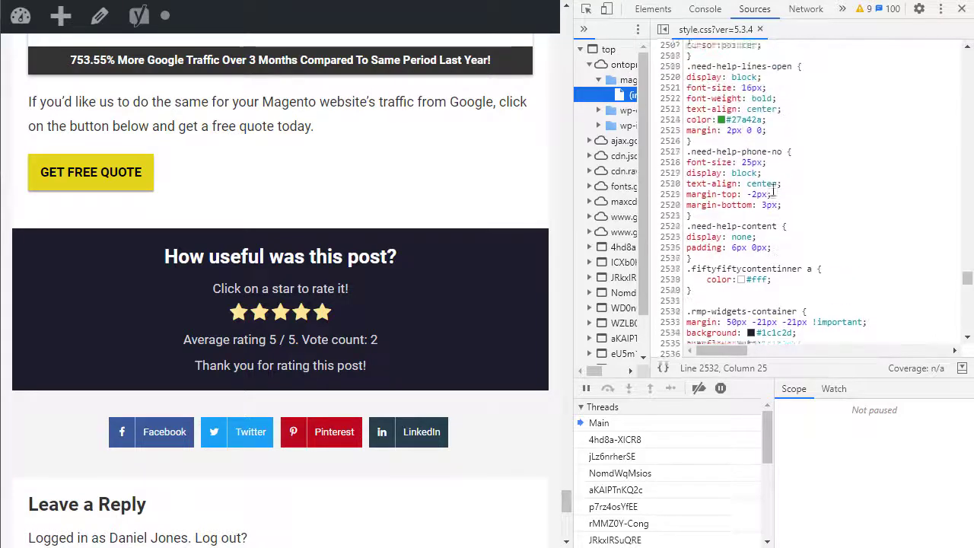
scroll(767, 199, down, 2)
scroll(767, 200, down, 8)
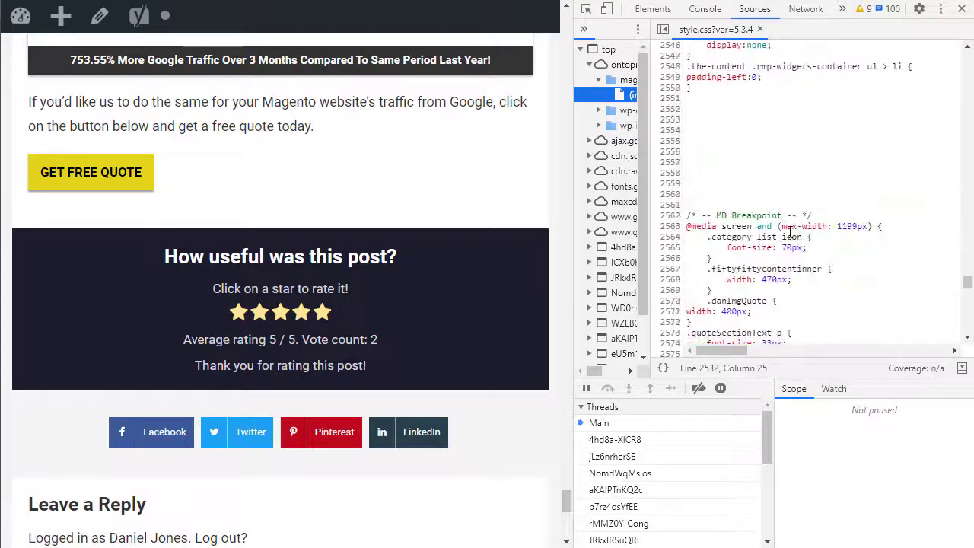
click(761, 205)
scroll(744, 253, up, 4)
drag(744, 253, 688, 200)
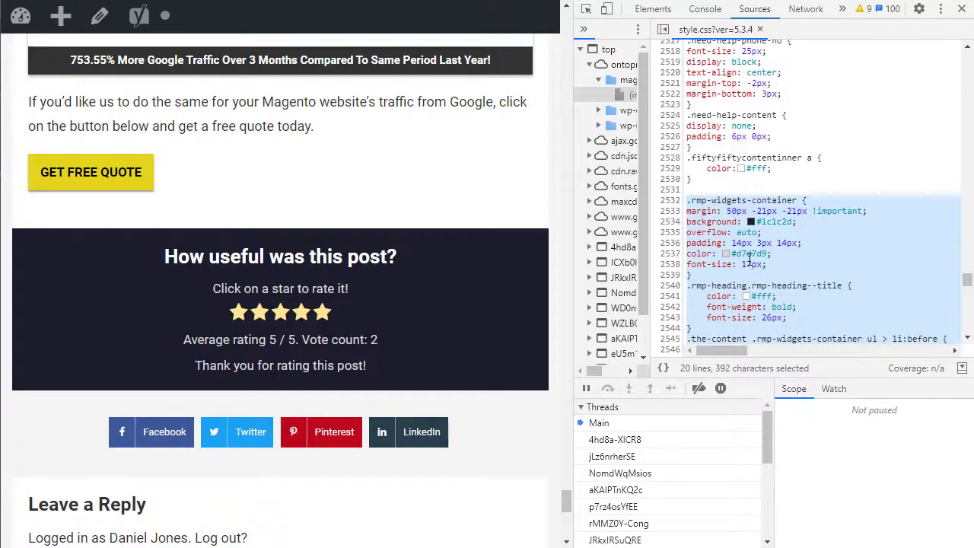
scroll(753, 266, down, 2)
scroll(305, 267, down, 1)
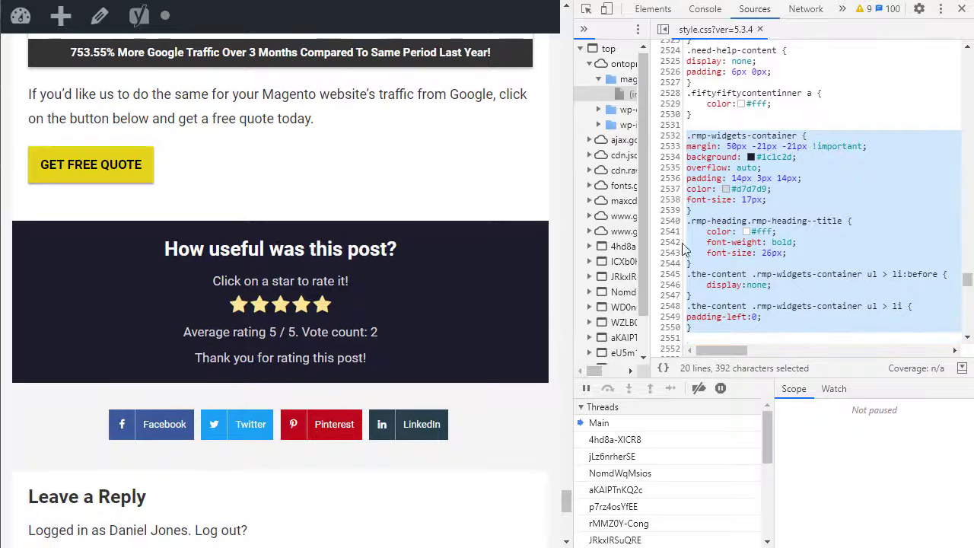
scroll(822, 228, down, 2)
scroll(347, 303, down, 1)
scroll(348, 303, down, 1)
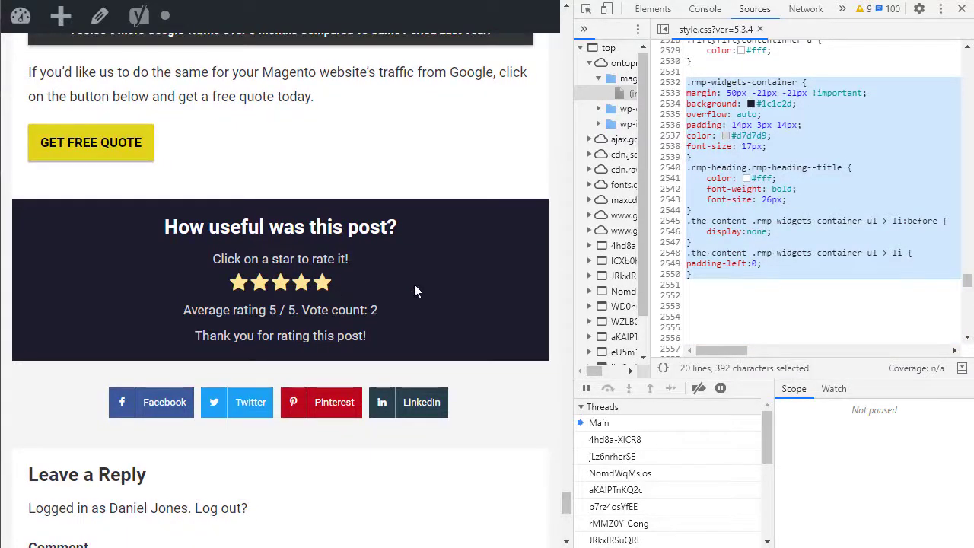
scroll(415, 291, up, 5)
scroll(427, 381, up, 5)
scroll(441, 403, up, 3)
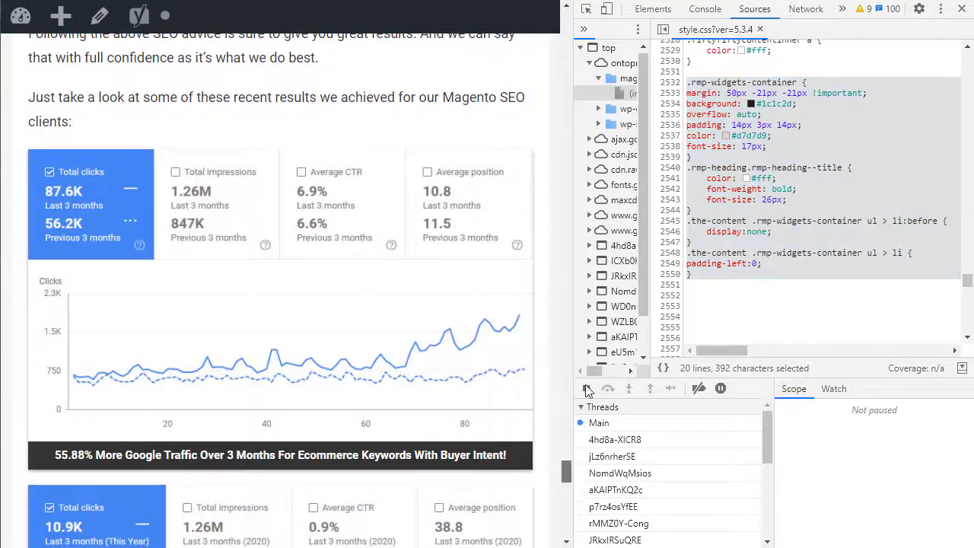
drag(567, 472, 567, 54)
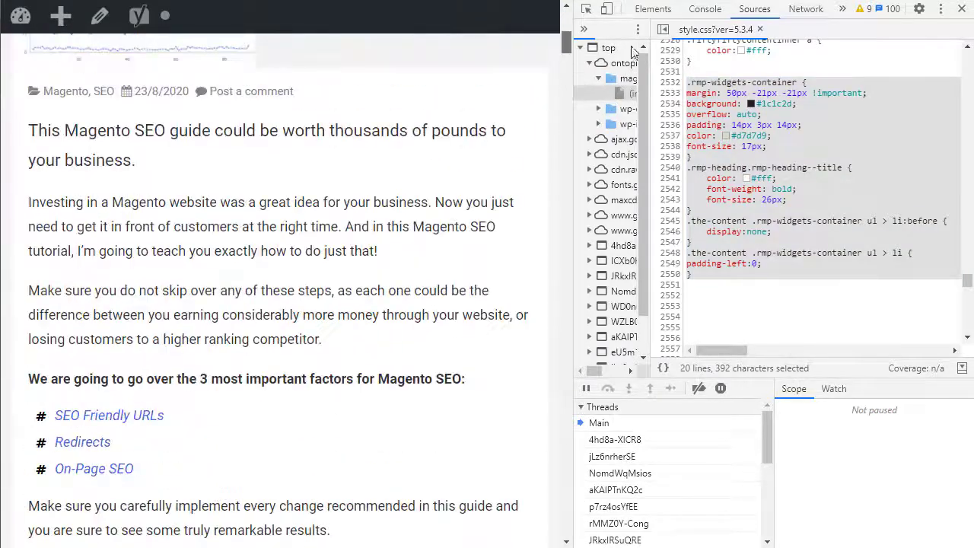
scroll(305, 228, down, 1)
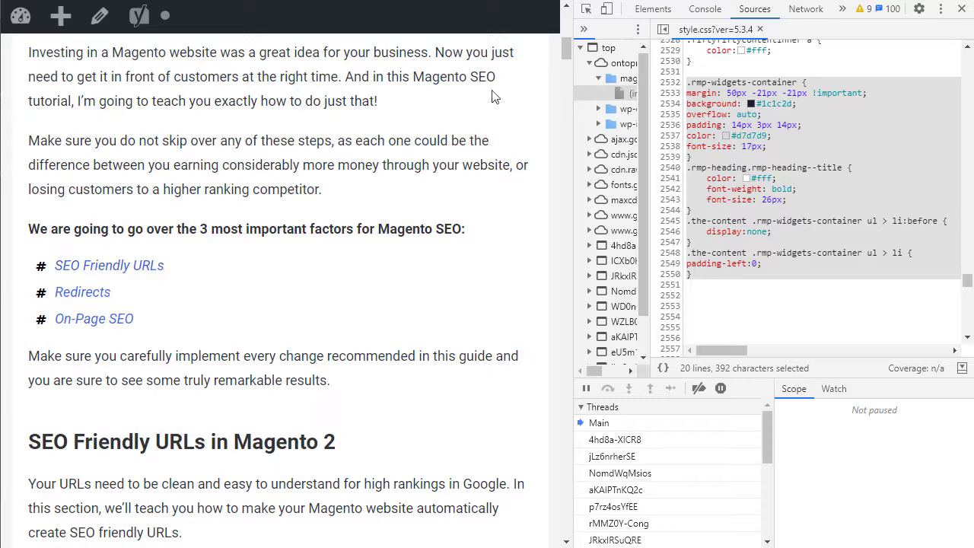
drag(567, 53, 569, 498)
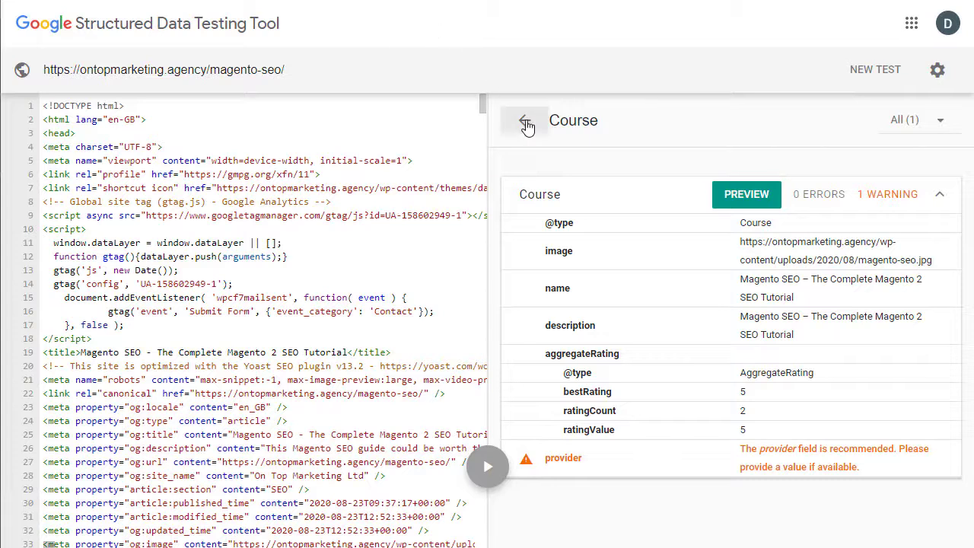
Reopen the Course item's details and jump to line 340 behind its provider warning
click(524, 120)
triple_click(236, 70)
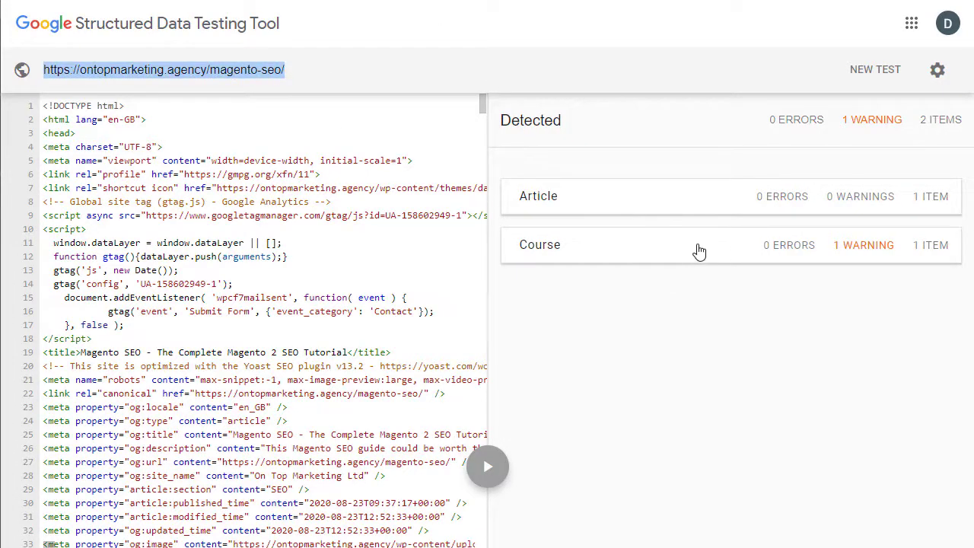
click(876, 252)
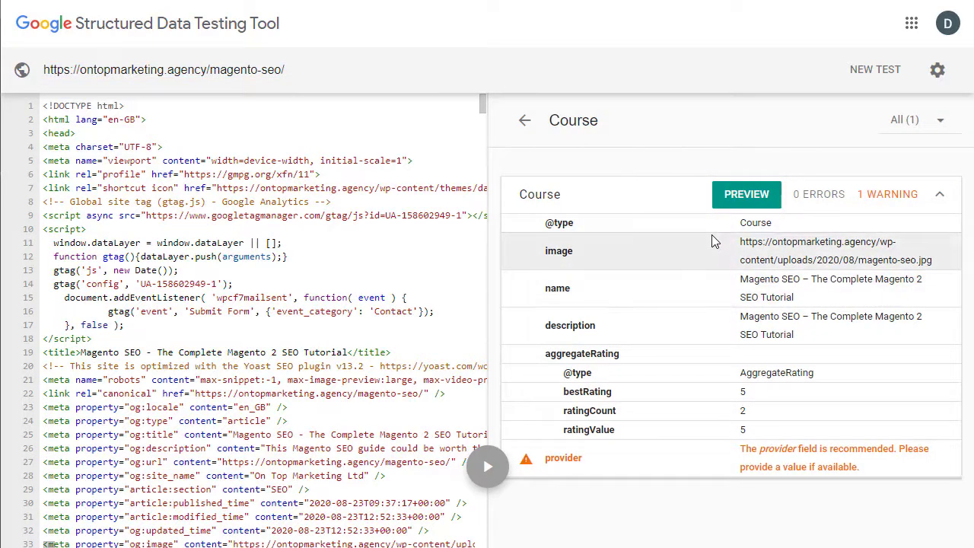
click(563, 457)
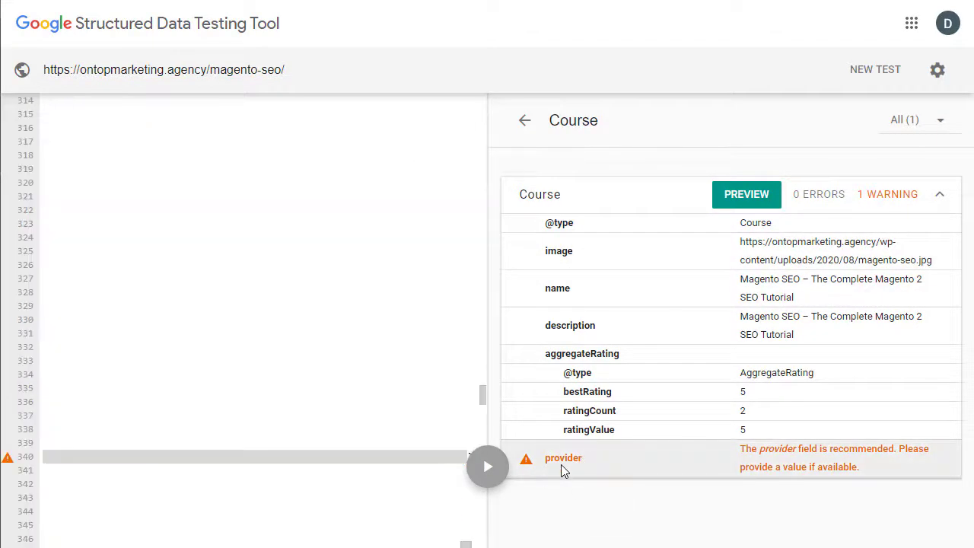
double_click(563, 457)
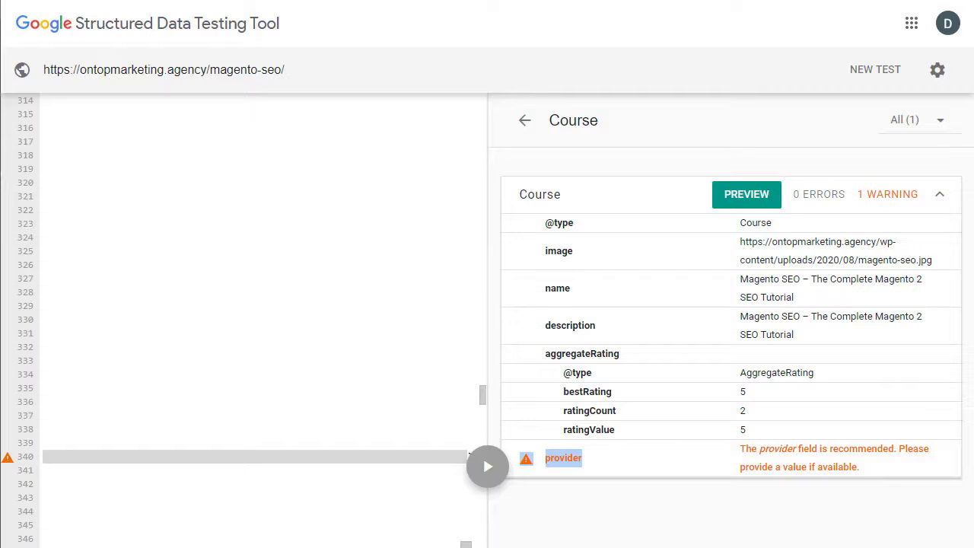
click(632, 533)
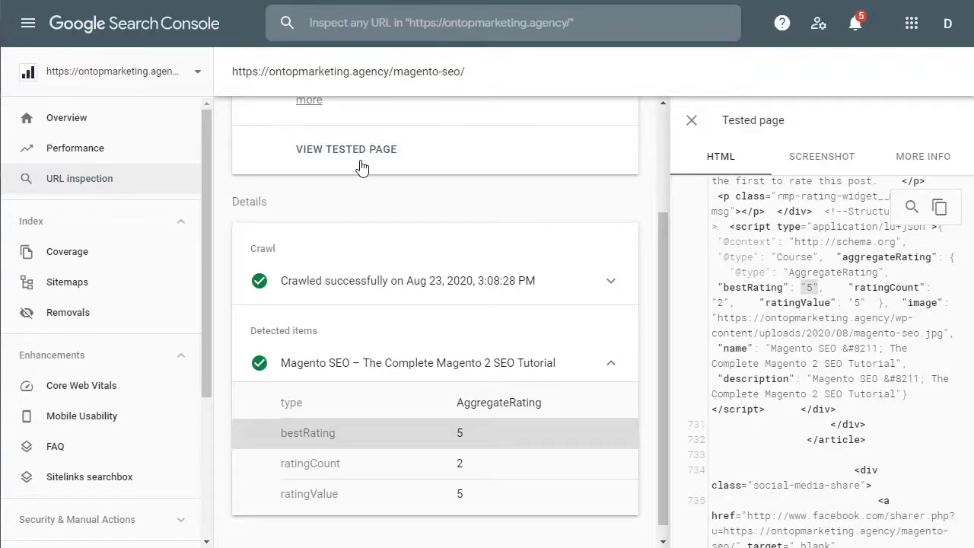
scroll(360, 169, up, 3)
click(692, 120)
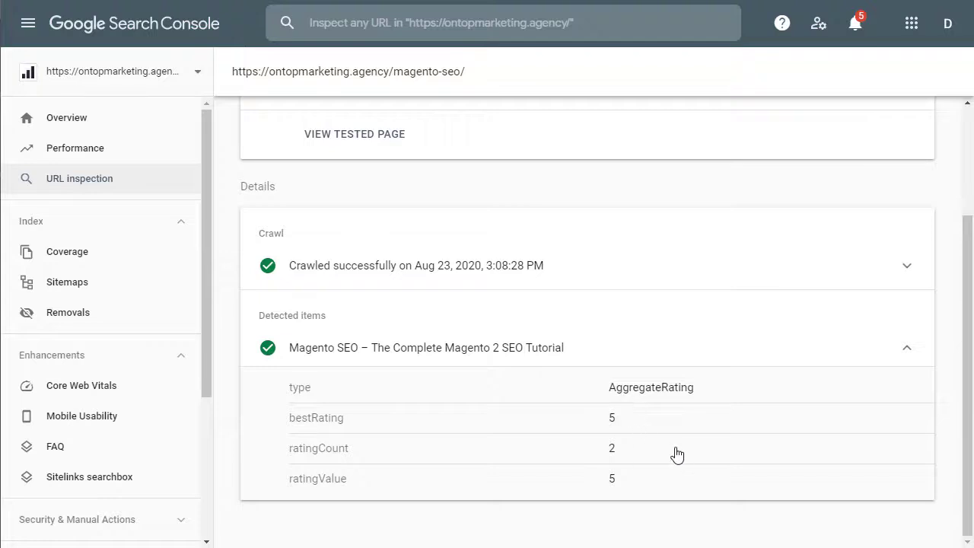
scroll(677, 455, up, 3)
click(288, 126)
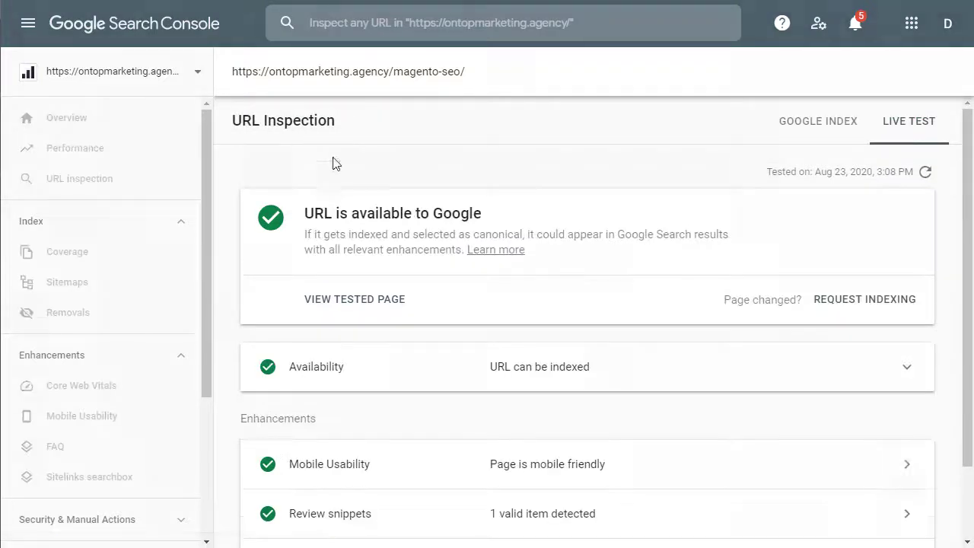
click(375, 525)
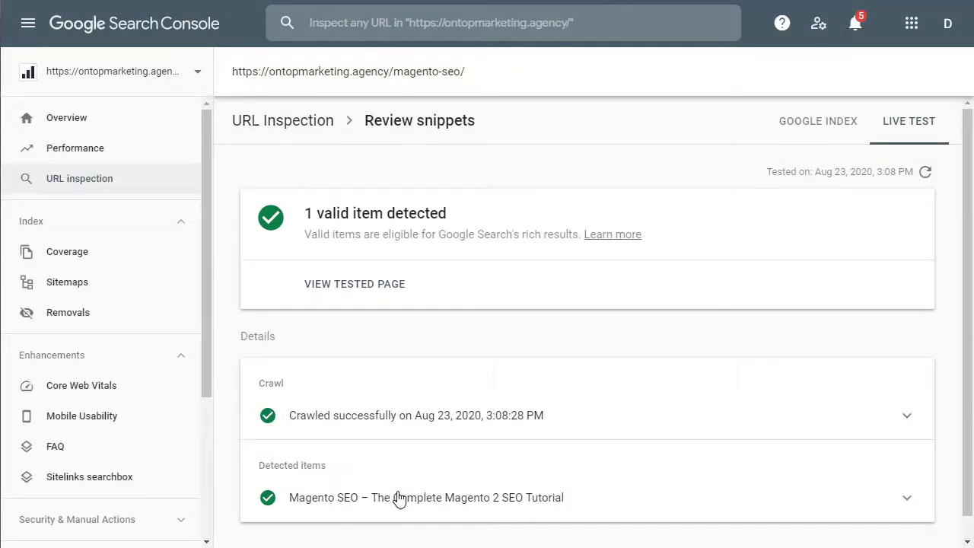
click(398, 496)
scroll(457, 472, down, 3)
click(601, 418)
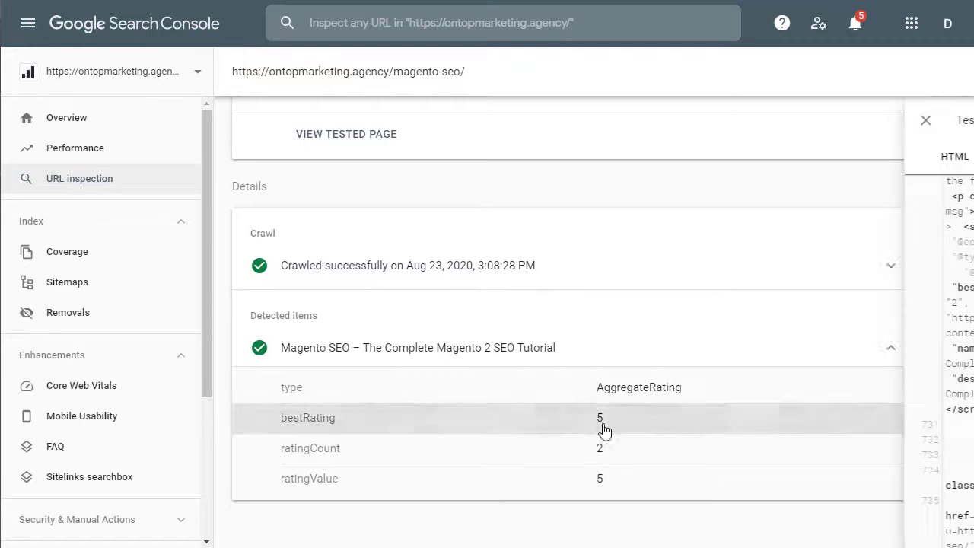